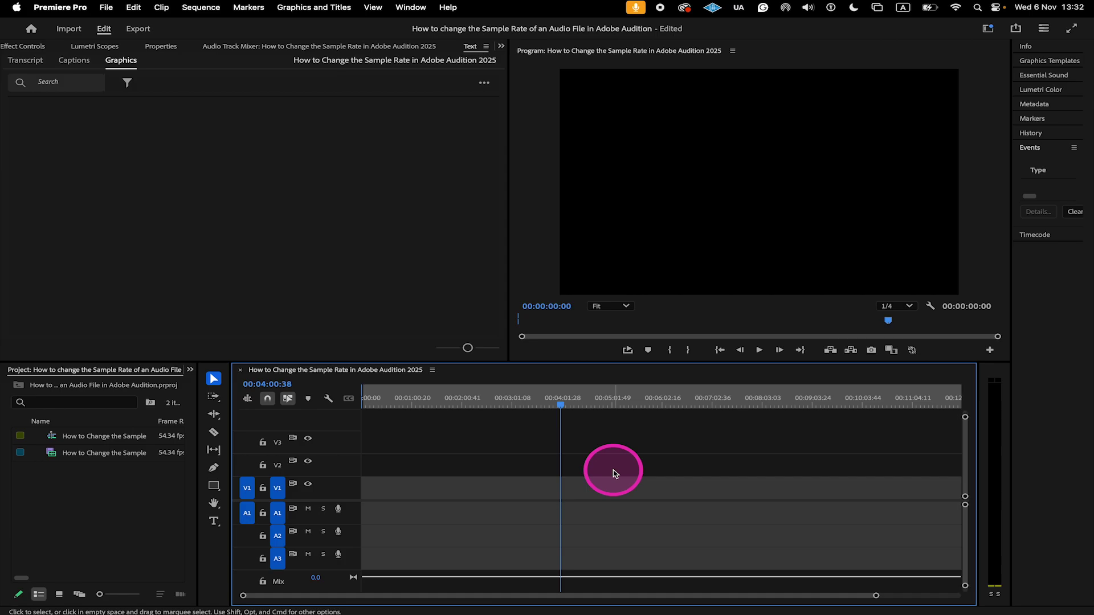
# Add the tutorial recording to the timeline and check its clip options.
pyautogui.moveTo(86, 453); pyautogui.dragTo(359, 480)
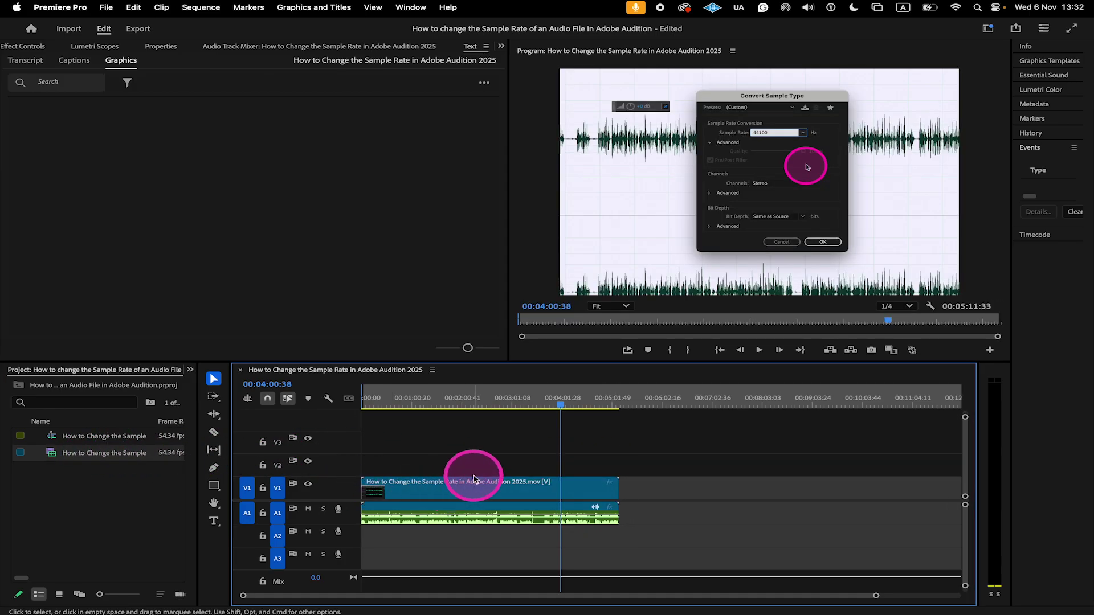
pyautogui.rightClick(456, 489)
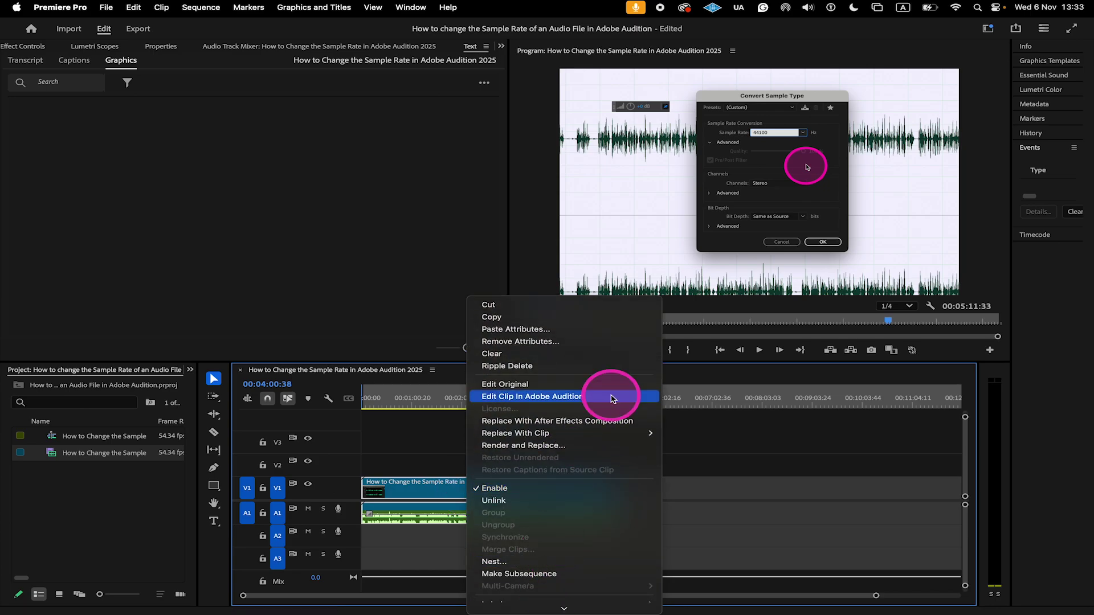
pyautogui.click(611, 399)
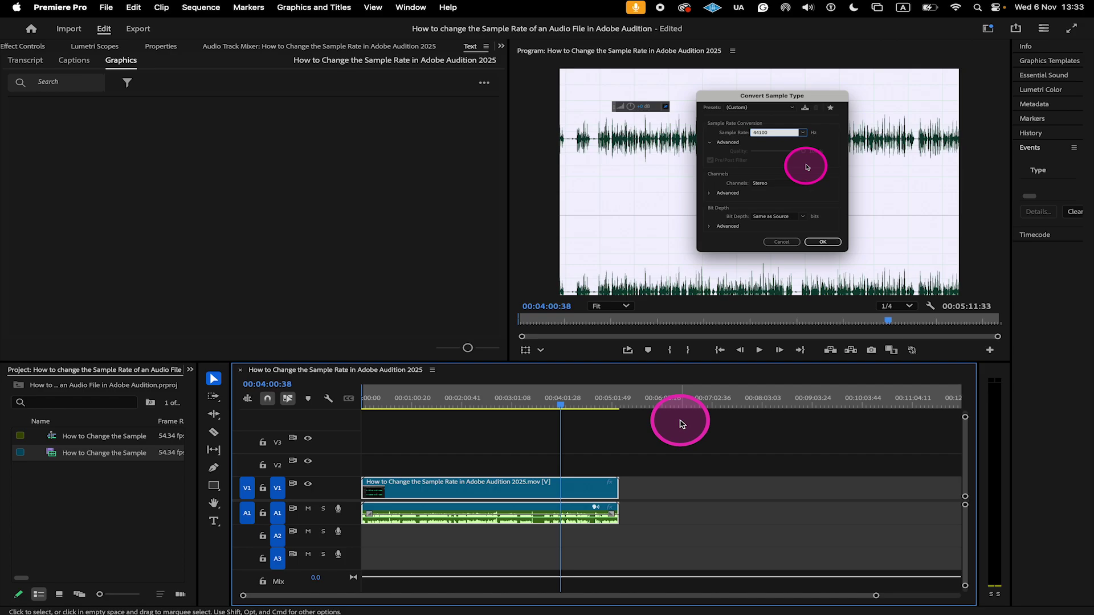
# Cut the clip with the Razor tool at four points.
pyautogui.press('c')
pyautogui.click(401, 488)
pyautogui.click(483, 488)
pyautogui.click(523, 488)
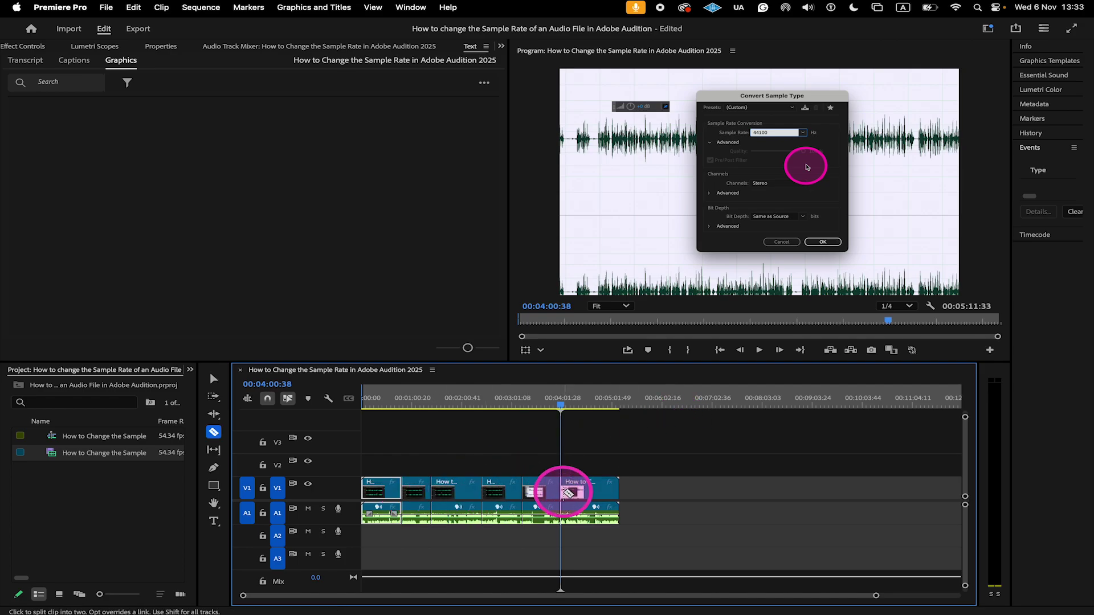
pyautogui.click(587, 489)
# Select all the cut pieces, then just the V1 video pieces.
pyautogui.press('v')
pyautogui.moveTo(658, 454); pyautogui.dragTo(354, 512)
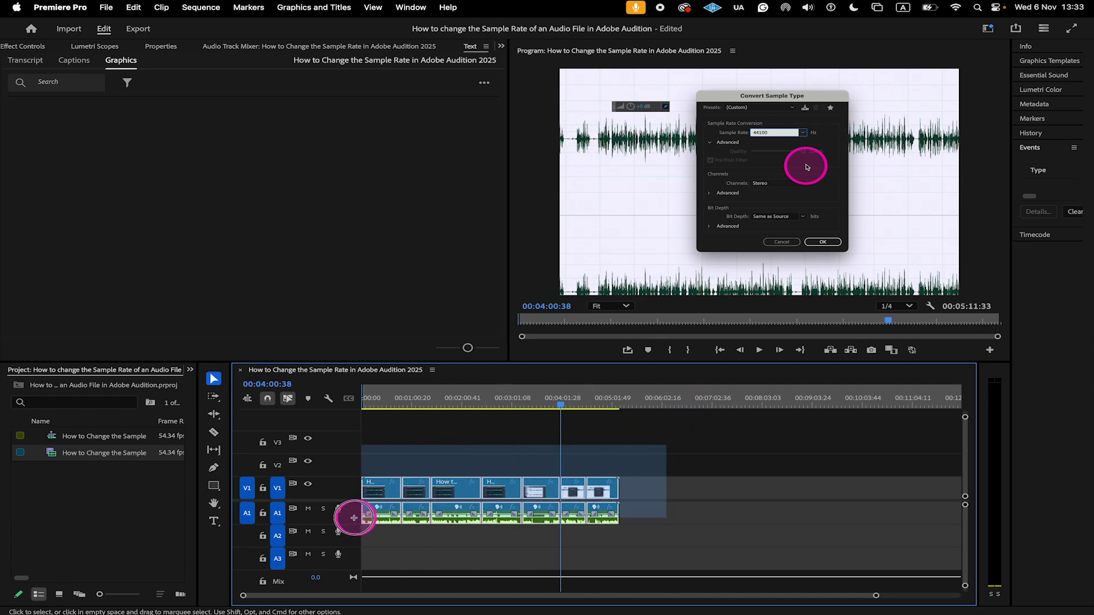
pyautogui.click(531, 483)
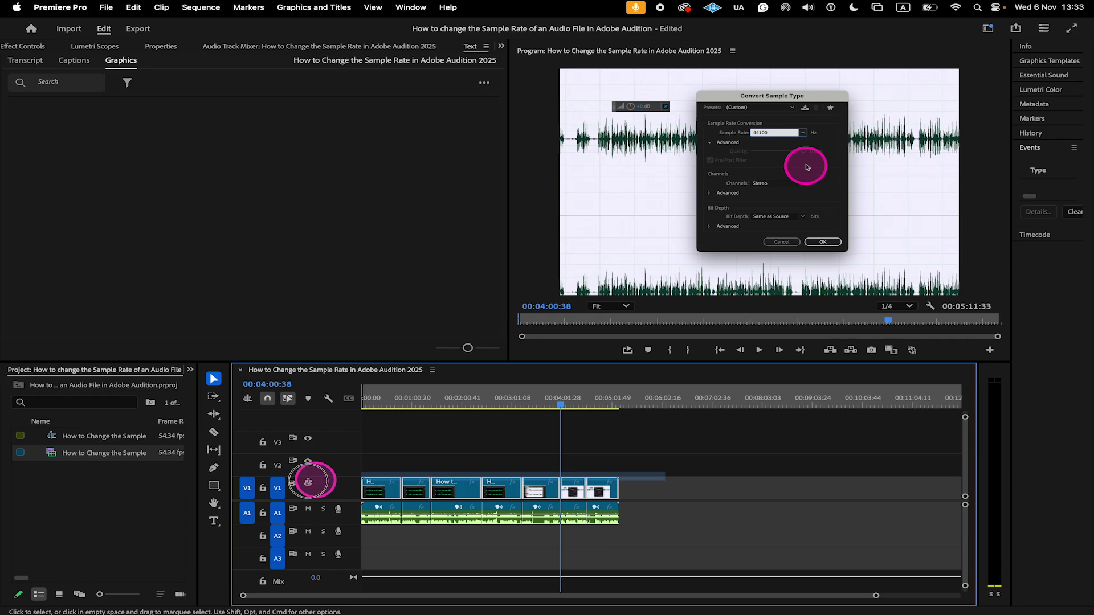
# Nest the V1 pieces as 'Video Nest' and the A1 pieces as 'Nested Audio'.
pyautogui.hotkey('alt', 'n')
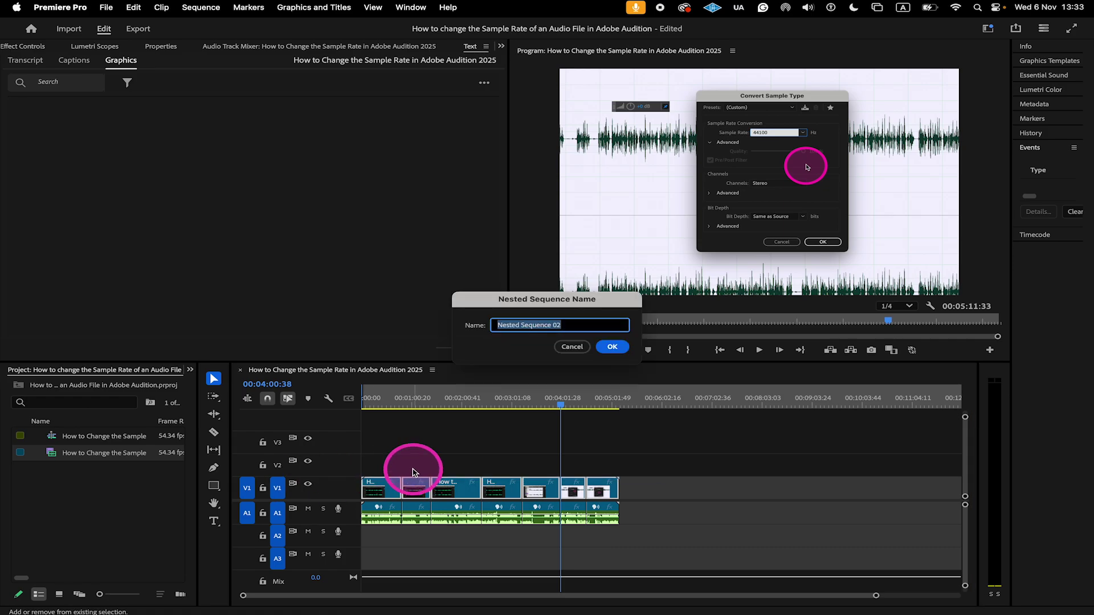
pyautogui.write('Video Nest')
pyautogui.press('Return')
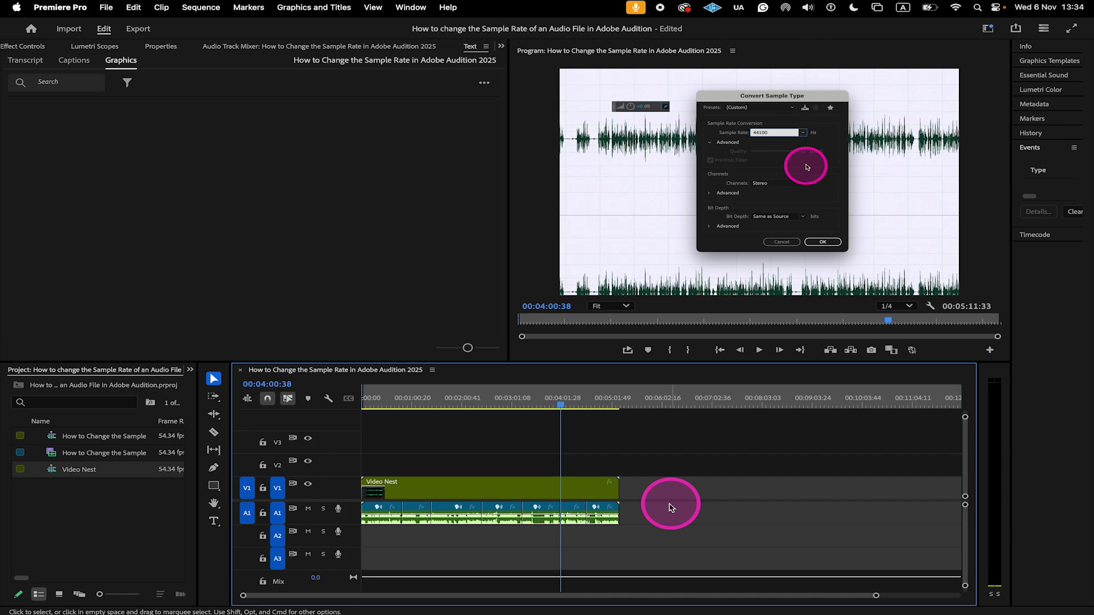
pyautogui.moveTo(660, 511); pyautogui.dragTo(326, 525)
pyautogui.hotkey('alt', 'n')
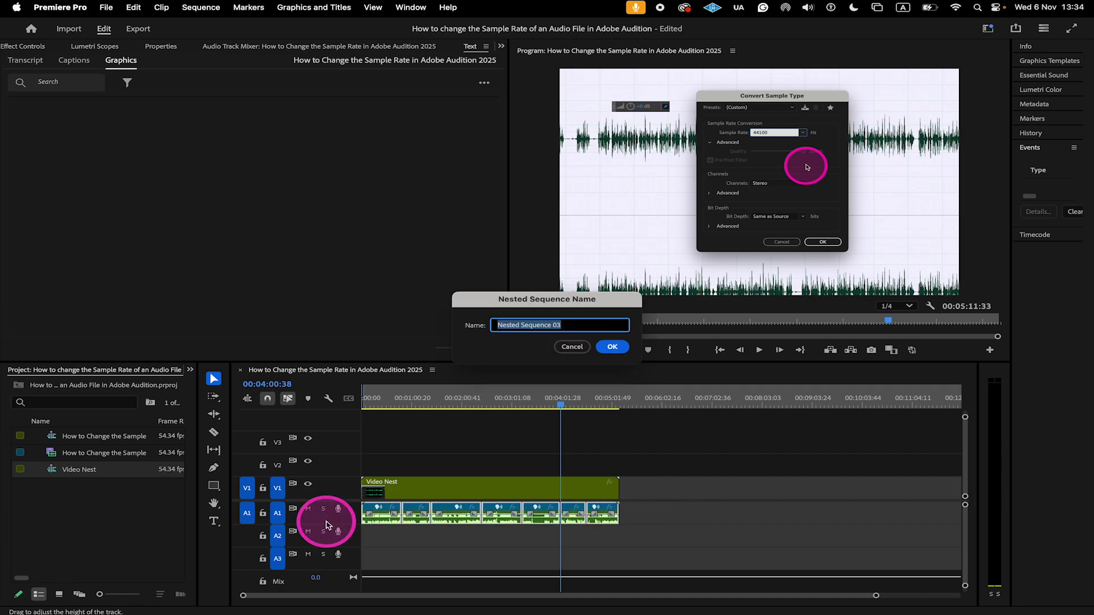
pyautogui.write('Nested Audi')
pyautogui.write('o')
pyautogui.press('Return')
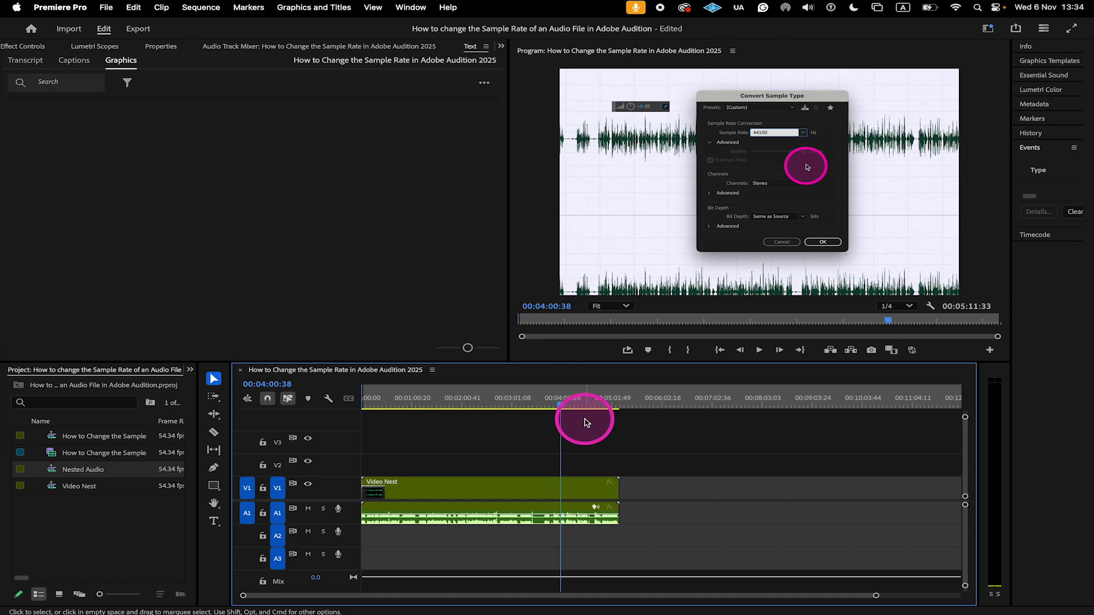
# Render and Replace the Nested Audio clip, then open the rendered clip in Adobe Audition.
pyautogui.rightClick(492, 522)
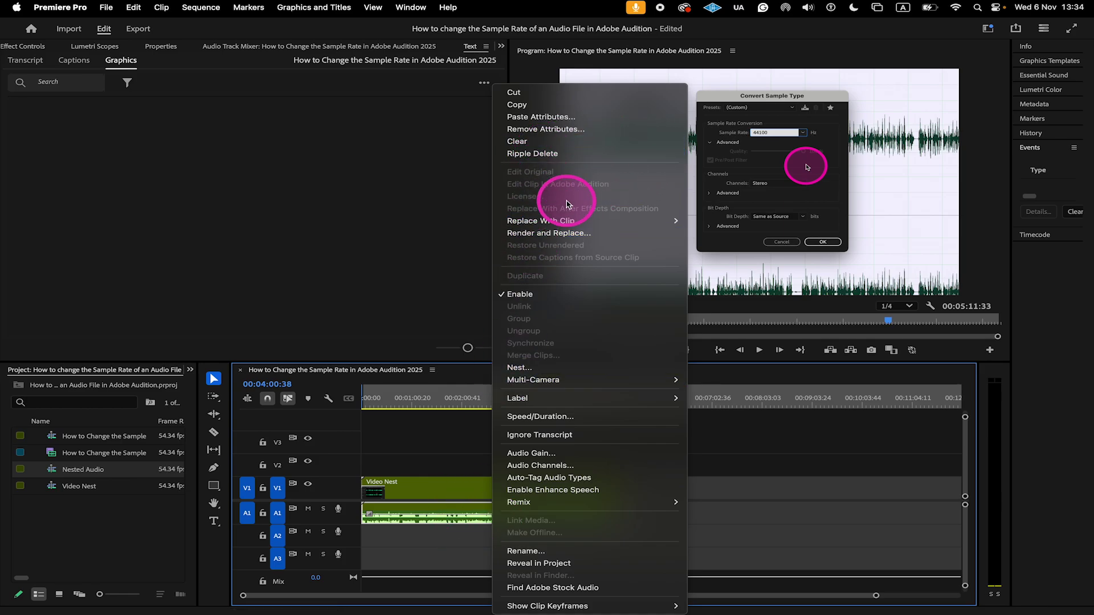
pyautogui.rightClick(520, 517)
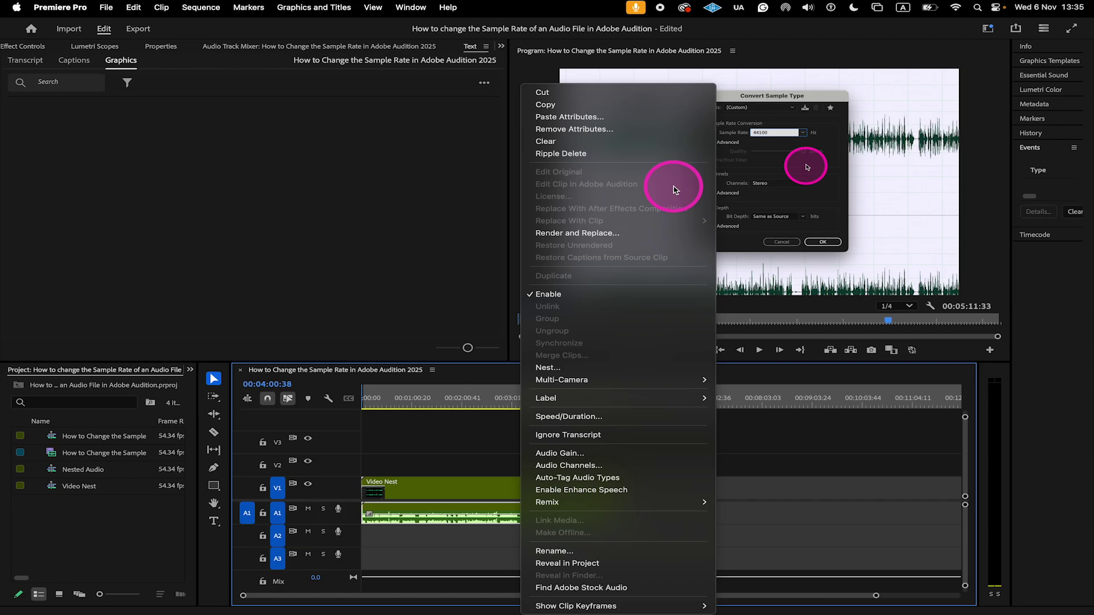
pyautogui.click(623, 233)
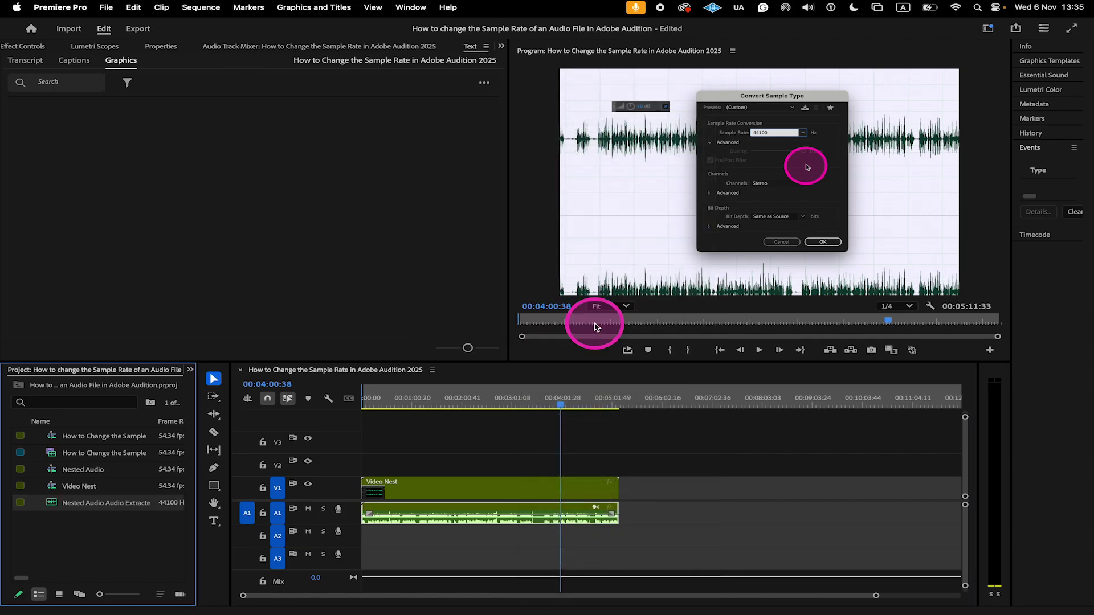
pyautogui.rightClick(521, 515)
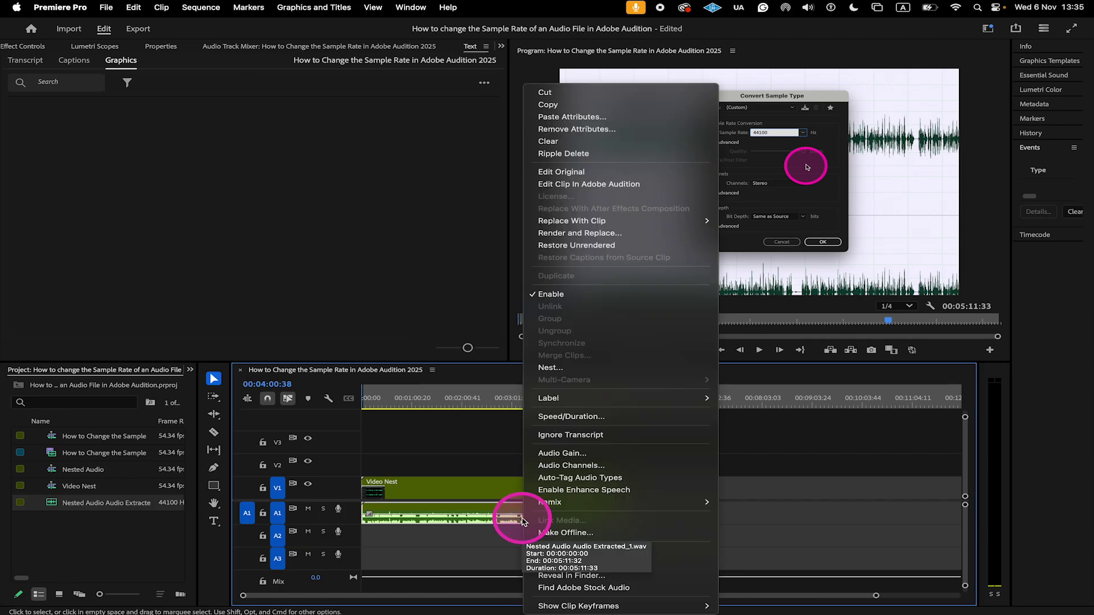
pyautogui.click(660, 186)
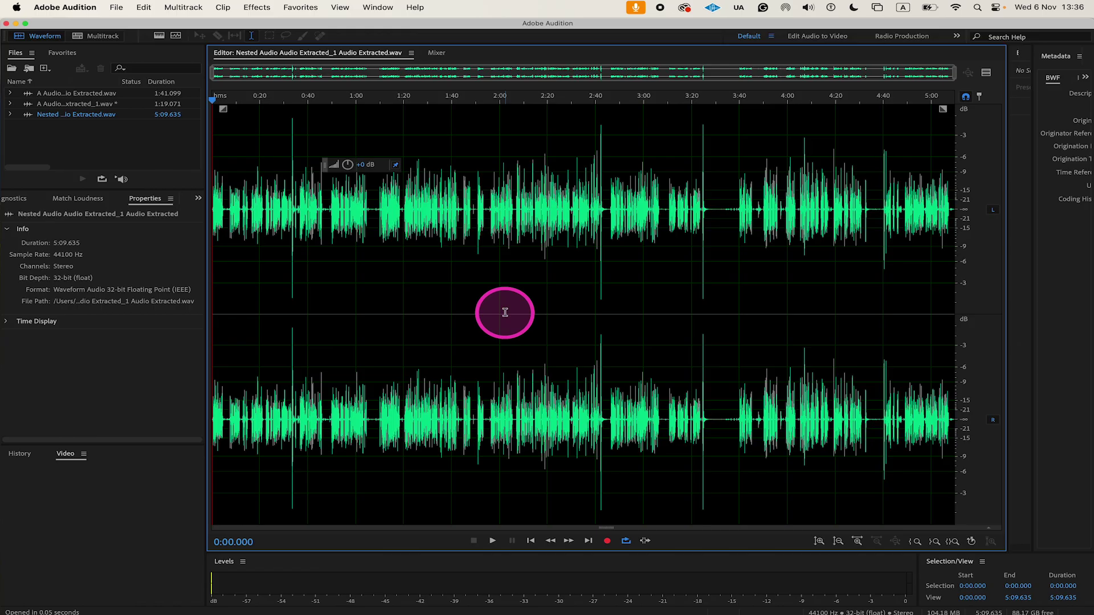